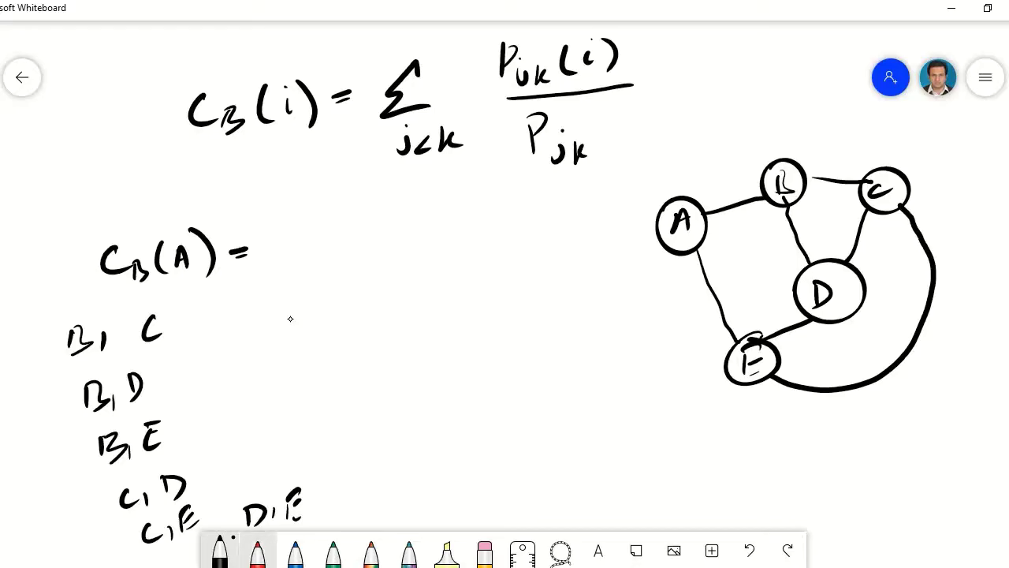
Step: In red, tick the B–C edge, write 0/1 after C_B(A) =, and star the P_jk(i) numerator
{"action": "left_click", "coordinate": [257, 549]}
{"action": "left_click_drag", "start_coordinate": [827, 161], "coordinate": [847, 155]}
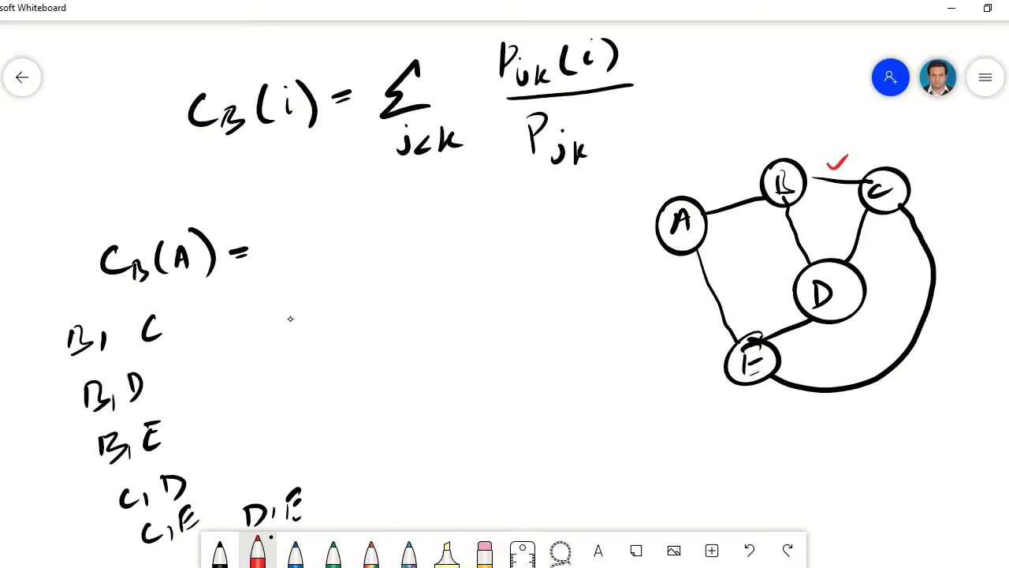
{"action": "mouse_move", "coordinate": [307, 209]}
{"action": "left_mouse_down"}
{"action": "mouse_move", "coordinate": [302, 224]}
{"action": "mouse_move", "coordinate": [308, 208]}
{"action": "mouse_move", "coordinate": [328, 231]}
{"action": "mouse_move", "coordinate": [315, 280]}
{"action": "left_mouse_up"}
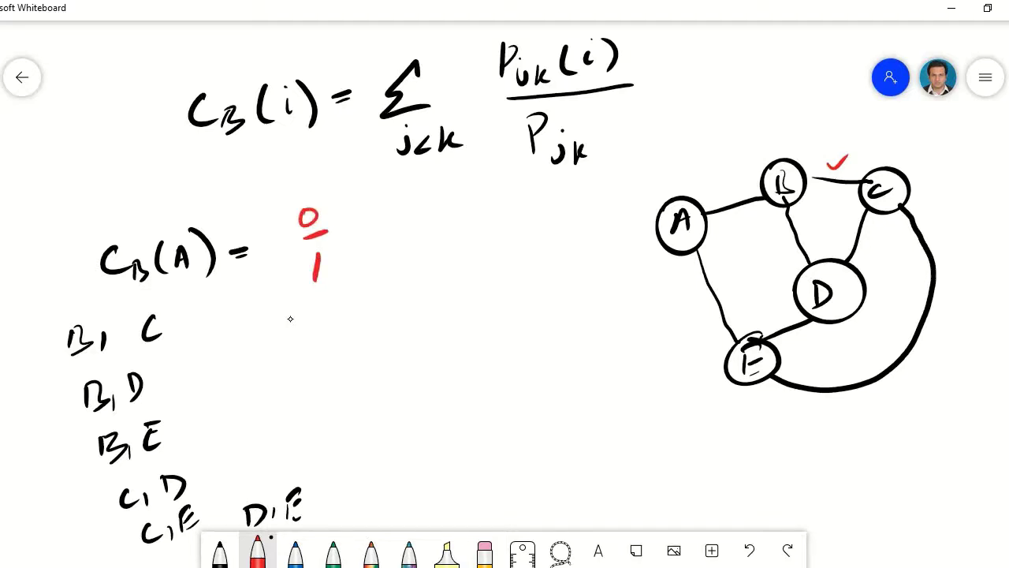
{"action": "mouse_move", "coordinate": [642, 36]}
{"action": "left_mouse_down"}
{"action": "mouse_move", "coordinate": [640, 52]}
{"action": "mouse_move", "coordinate": [649, 51]}
{"action": "mouse_move", "coordinate": [639, 55]}
{"action": "left_mouse_up"}
Step: Add a plus after the first 0/1, mark the B, D pair, and tick the B–D edge
{"action": "mouse_move", "coordinate": [344, 232]}
{"action": "left_mouse_down"}
{"action": "mouse_move", "coordinate": [367, 231]}
{"action": "mouse_move", "coordinate": [357, 242]}
{"action": "left_mouse_up"}
{"action": "left_click_drag", "start_coordinate": [149, 388], "coordinate": [158, 390]}
{"action": "mouse_move", "coordinate": [803, 224]}
{"action": "left_mouse_down"}
{"action": "mouse_move", "coordinate": [809, 233]}
{"action": "mouse_move", "coordinate": [820, 217]}
{"action": "left_mouse_up"}
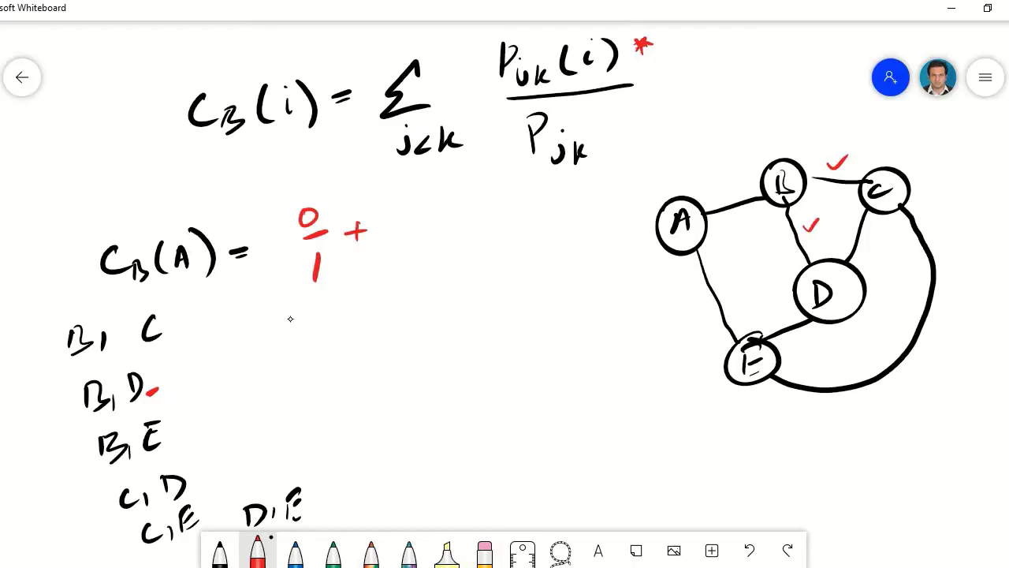
Step: Write 0/1 + as the second term and trace paths B–A–E, B–D–E and B–C–E
{"action": "mouse_move", "coordinate": [415, 197]}
{"action": "left_mouse_down"}
{"action": "mouse_move", "coordinate": [425, 227]}
{"action": "mouse_move", "coordinate": [419, 270]}
{"action": "left_mouse_up"}
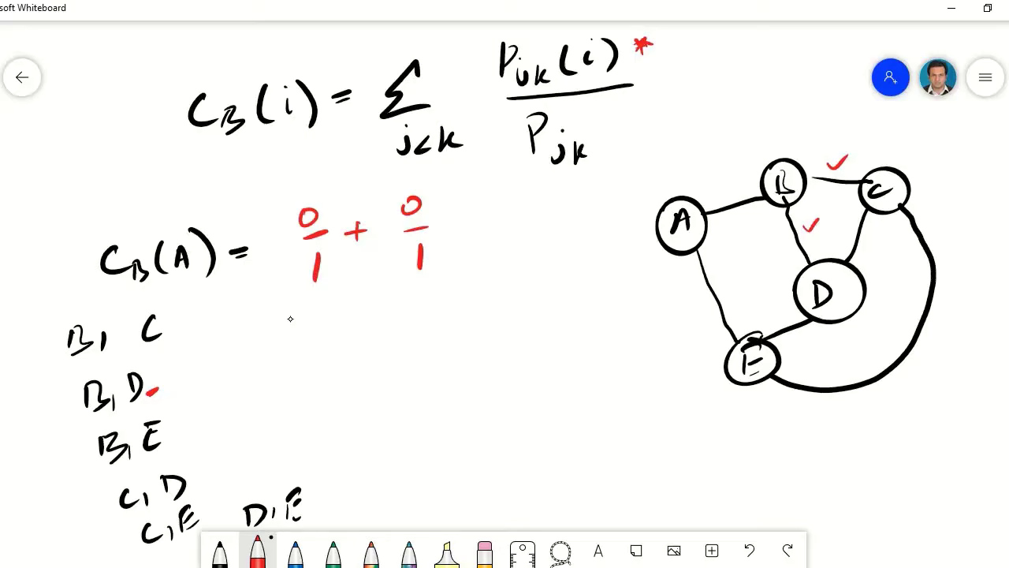
{"action": "left_click_drag", "start_coordinate": [446, 225], "coordinate": [466, 222]}
{"action": "left_click_drag", "start_coordinate": [456, 211], "coordinate": [457, 220]}
{"action": "mouse_move", "coordinate": [768, 209]}
{"action": "left_mouse_down"}
{"action": "mouse_move", "coordinate": [722, 220]}
{"action": "mouse_move", "coordinate": [712, 242]}
{"action": "mouse_move", "coordinate": [736, 322]}
{"action": "left_mouse_up"}
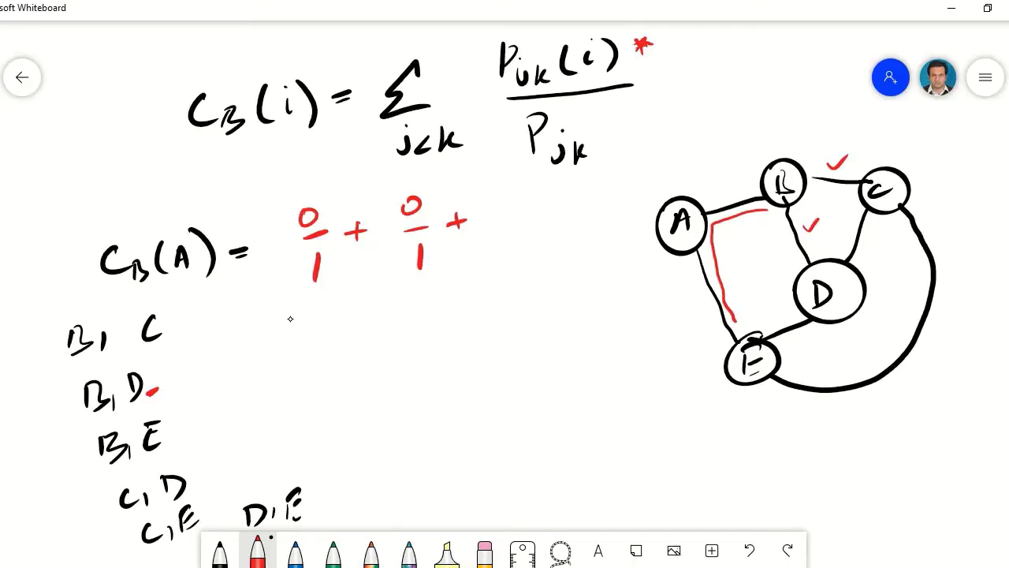
{"action": "mouse_move", "coordinate": [777, 224]}
{"action": "left_mouse_down"}
{"action": "mouse_move", "coordinate": [791, 276]}
{"action": "mouse_move", "coordinate": [755, 325]}
{"action": "left_mouse_up"}
{"action": "mouse_move", "coordinate": [812, 190]}
{"action": "left_mouse_down"}
{"action": "mouse_move", "coordinate": [854, 202]}
{"action": "mouse_move", "coordinate": [901, 239]}
{"action": "mouse_move", "coordinate": [897, 312]}
{"action": "mouse_move", "coordinate": [842, 367]}
{"action": "mouse_move", "coordinate": [790, 372]}
{"action": "mouse_move", "coordinate": [831, 367]}
{"action": "left_mouse_up"}
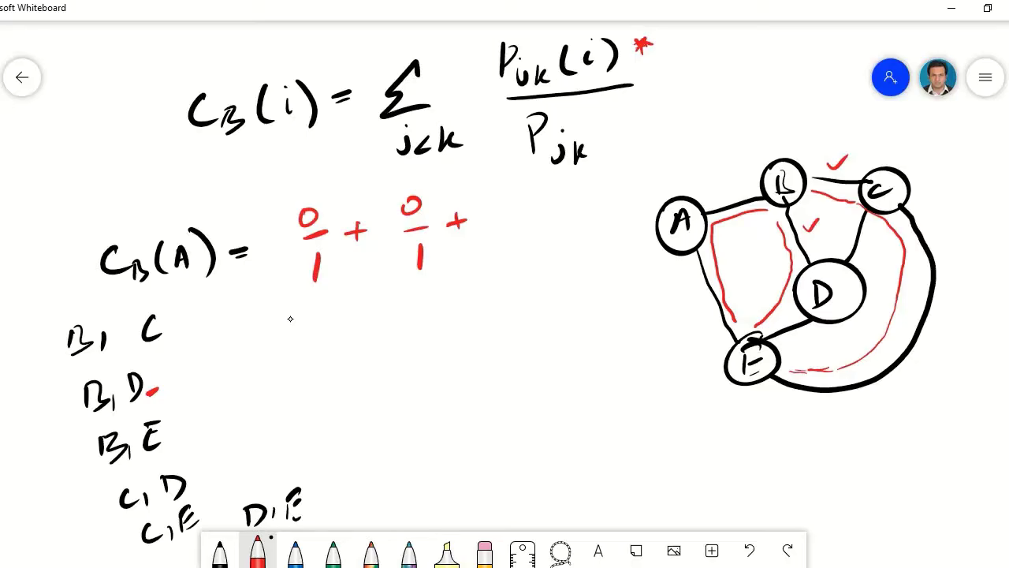
Step: Write 1/3 as the third term, mark the C, D pair, and add a plus after it
{"action": "mouse_move", "coordinate": [485, 236]}
{"action": "left_mouse_down"}
{"action": "mouse_move", "coordinate": [487, 257]}
{"action": "mouse_move", "coordinate": [507, 219]}
{"action": "left_mouse_up"}
{"action": "left_click_drag", "start_coordinate": [487, 184], "coordinate": [491, 212]}
{"action": "left_click_drag", "start_coordinate": [191, 491], "coordinate": [201, 482]}
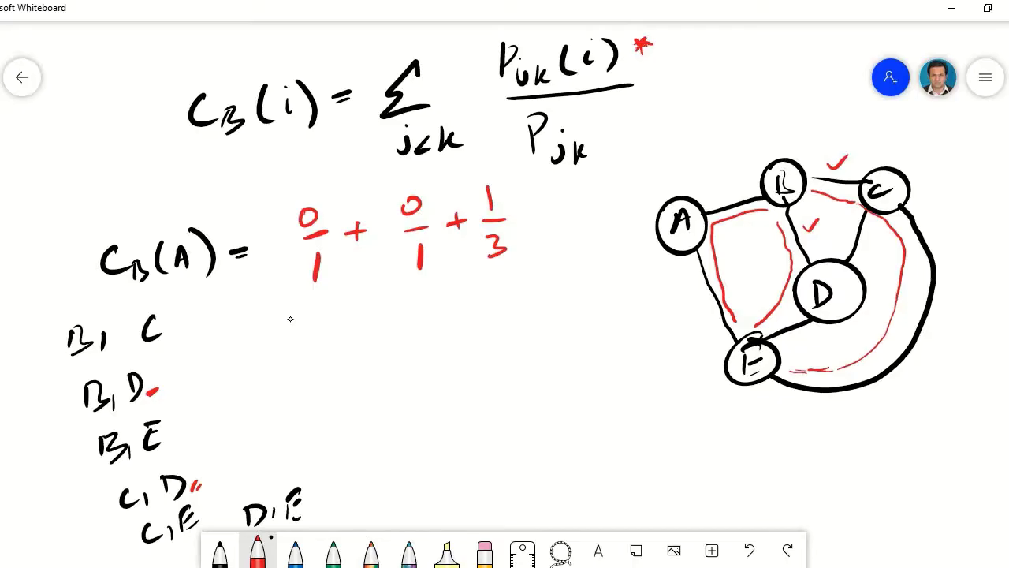
{"action": "mouse_move", "coordinate": [529, 215]}
{"action": "left_mouse_down"}
{"action": "mouse_move", "coordinate": [549, 211]}
{"action": "mouse_move", "coordinate": [541, 226]}
{"action": "left_mouse_up"}
Step: Add fourth and fifth 0/1 terms, ticking the outer C–E curve and the D–E edge
{"action": "mouse_move", "coordinate": [573, 186]}
{"action": "left_mouse_down"}
{"action": "mouse_move", "coordinate": [588, 212]}
{"action": "mouse_move", "coordinate": [581, 253]}
{"action": "left_mouse_up"}
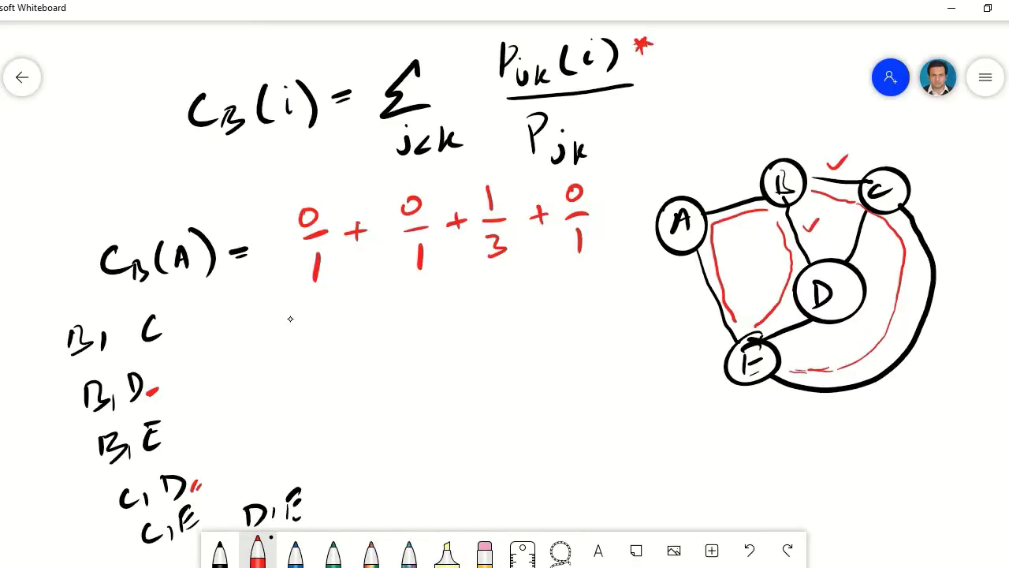
{"action": "left_click_drag", "start_coordinate": [942, 300], "coordinate": [962, 289]}
{"action": "mouse_move", "coordinate": [596, 212]}
{"action": "left_mouse_down"}
{"action": "mouse_move", "coordinate": [617, 208]}
{"action": "mouse_move", "coordinate": [608, 215]}
{"action": "left_mouse_up"}
{"action": "left_click_drag", "start_coordinate": [634, 185], "coordinate": [633, 181]}
{"action": "mouse_move", "coordinate": [623, 214]}
{"action": "left_mouse_down"}
{"action": "mouse_move", "coordinate": [642, 211]}
{"action": "mouse_move", "coordinate": [634, 252]}
{"action": "left_mouse_up"}
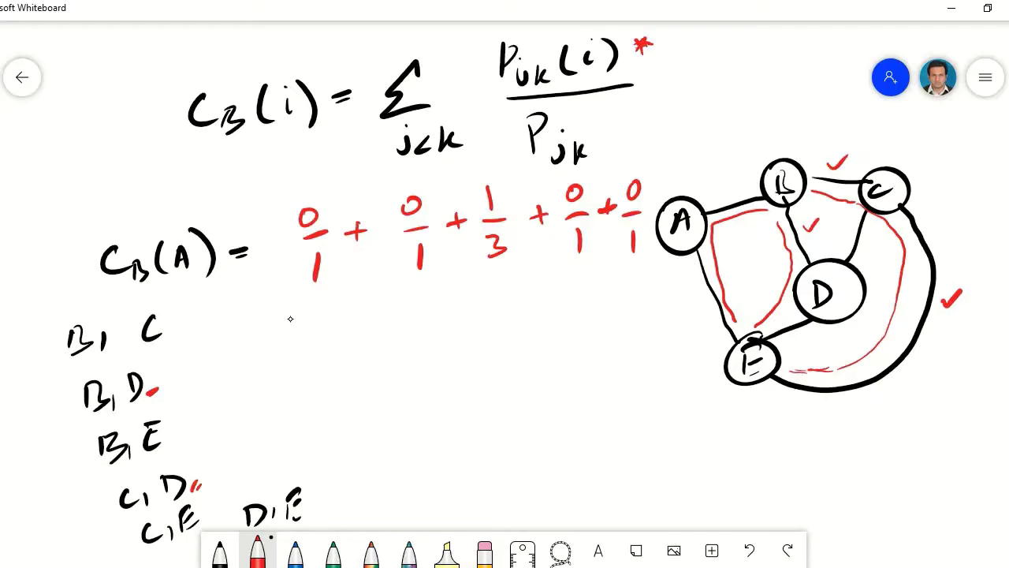
{"action": "left_click_drag", "start_coordinate": [795, 336], "coordinate": [807, 329]}
Step: Add a sixth + 0/1 term above node A and write = 1/3 below the sum
{"action": "left_click_drag", "start_coordinate": [664, 177], "coordinate": [681, 175]}
{"action": "mouse_move", "coordinate": [675, 167]}
{"action": "left_mouse_down"}
{"action": "mouse_move", "coordinate": [675, 181]}
{"action": "mouse_move", "coordinate": [699, 154]}
{"action": "mouse_move", "coordinate": [703, 188]}
{"action": "left_mouse_up"}
{"action": "left_click_drag", "start_coordinate": [716, 181], "coordinate": [717, 197]}
{"action": "left_click_drag", "start_coordinate": [270, 333], "coordinate": [292, 338]}
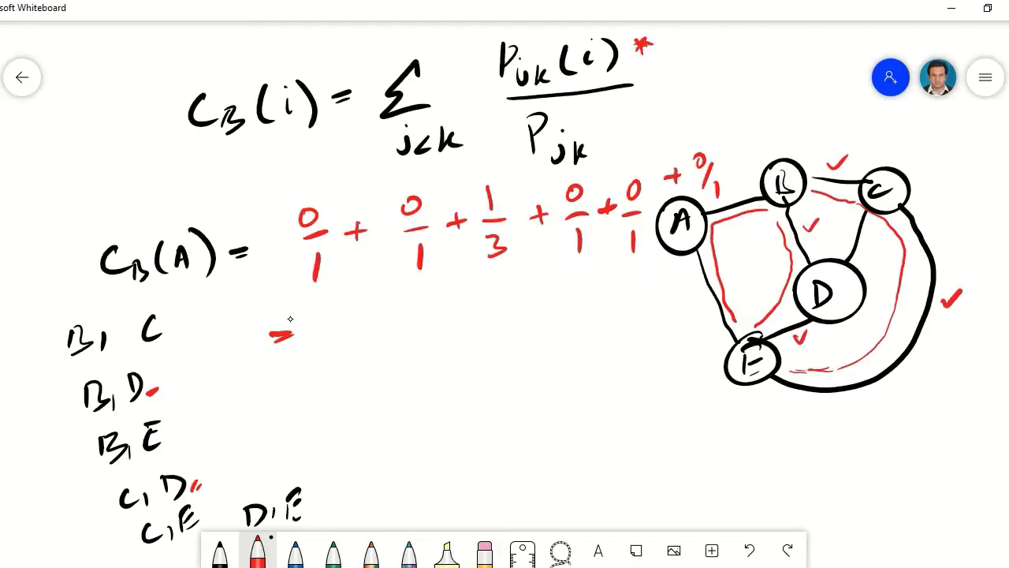
{"action": "left_click_drag", "start_coordinate": [327, 313], "coordinate": [331, 327]}
{"action": "mouse_move", "coordinate": [348, 316]}
{"action": "left_mouse_down"}
{"action": "mouse_move", "coordinate": [339, 340]}
{"action": "mouse_move", "coordinate": [355, 356]}
{"action": "left_mouse_up"}
Step: Circle the 1/3 term in blue ink
{"action": "left_click", "coordinate": [295, 550]}
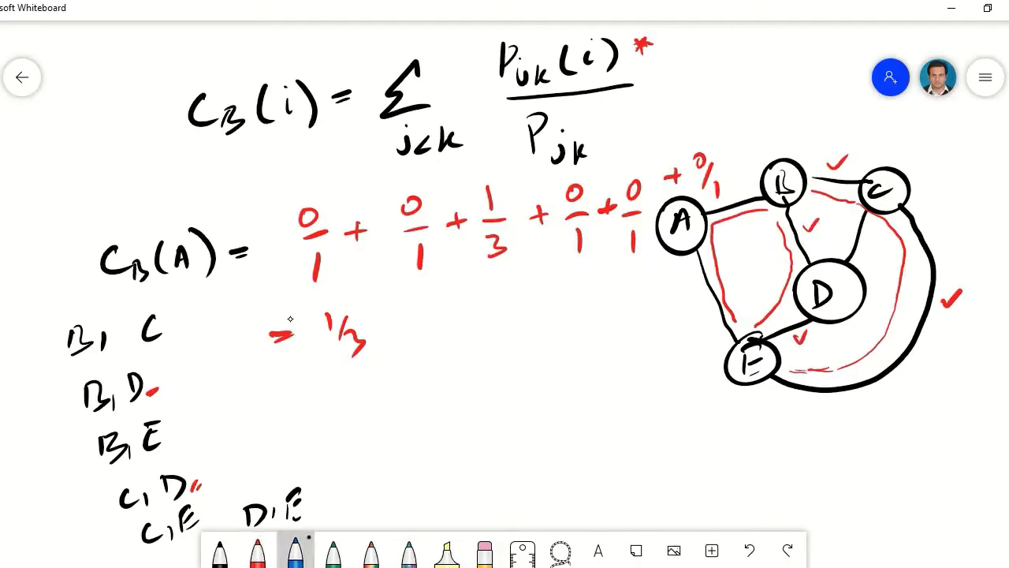
{"action": "mouse_move", "coordinate": [480, 177]}
{"action": "left_mouse_down"}
{"action": "mouse_move", "coordinate": [475, 260]}
{"action": "mouse_move", "coordinate": [510, 270]}
{"action": "mouse_move", "coordinate": [519, 236]}
{"action": "mouse_move", "coordinate": [513, 186]}
{"action": "mouse_move", "coordinate": [478, 179]}
{"action": "left_mouse_up"}
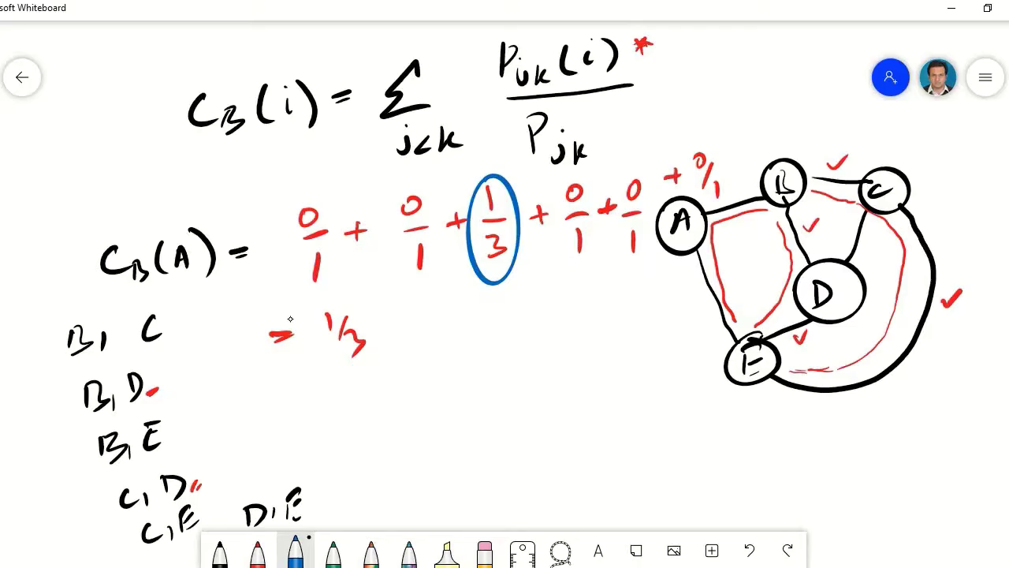
{"action": "scroll", "coordinate": [527, 381], "scroll_direction": "down", "scroll_amount": 3}
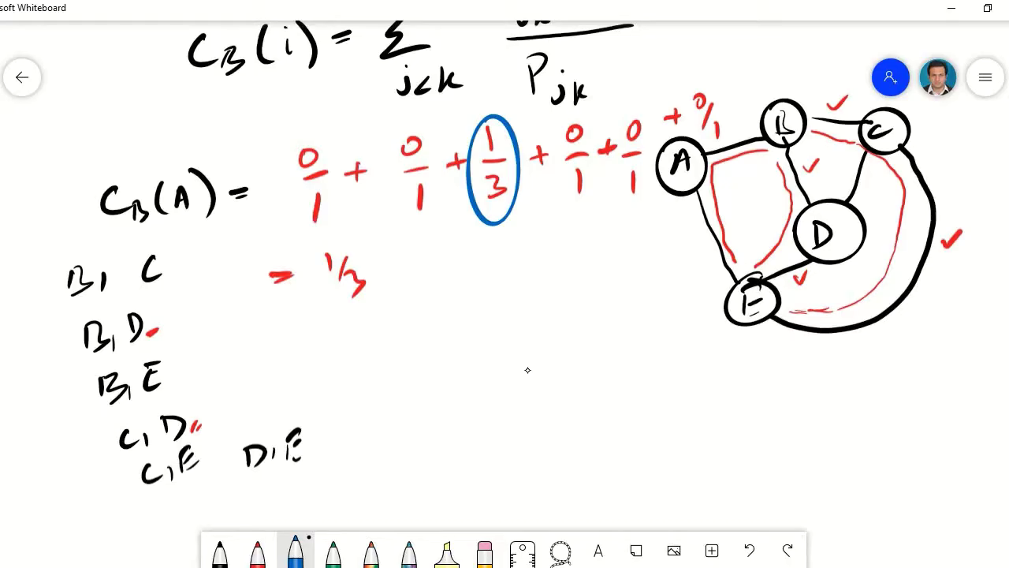
Step: Draw a black dividing curve and write the heading C_B(D) in red
{"action": "left_click", "coordinate": [257, 551]}
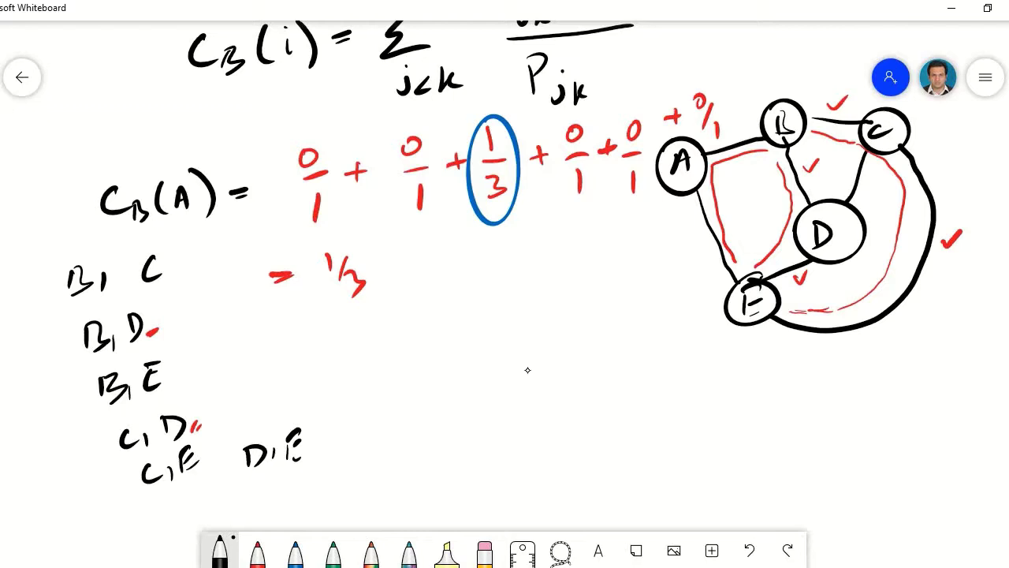
{"action": "left_click_drag", "start_coordinate": [197, 519], "coordinate": [661, 255]}
{"action": "left_click", "coordinate": [257, 551]}
{"action": "mouse_move", "coordinate": [493, 332]}
{"action": "left_mouse_down"}
{"action": "mouse_move", "coordinate": [494, 347]}
{"action": "mouse_move", "coordinate": [514, 351]}
{"action": "mouse_move", "coordinate": [504, 361]}
{"action": "left_mouse_up"}
{"action": "mouse_move", "coordinate": [530, 320]}
{"action": "left_mouse_down"}
{"action": "mouse_move", "coordinate": [523, 344]}
{"action": "mouse_move", "coordinate": [533, 360]}
{"action": "mouse_move", "coordinate": [541, 355]}
{"action": "left_mouse_up"}
{"action": "mouse_move", "coordinate": [559, 312]}
{"action": "left_mouse_down"}
{"action": "mouse_move", "coordinate": [531, 356]}
{"action": "mouse_move", "coordinate": [562, 358]}
{"action": "left_mouse_up"}
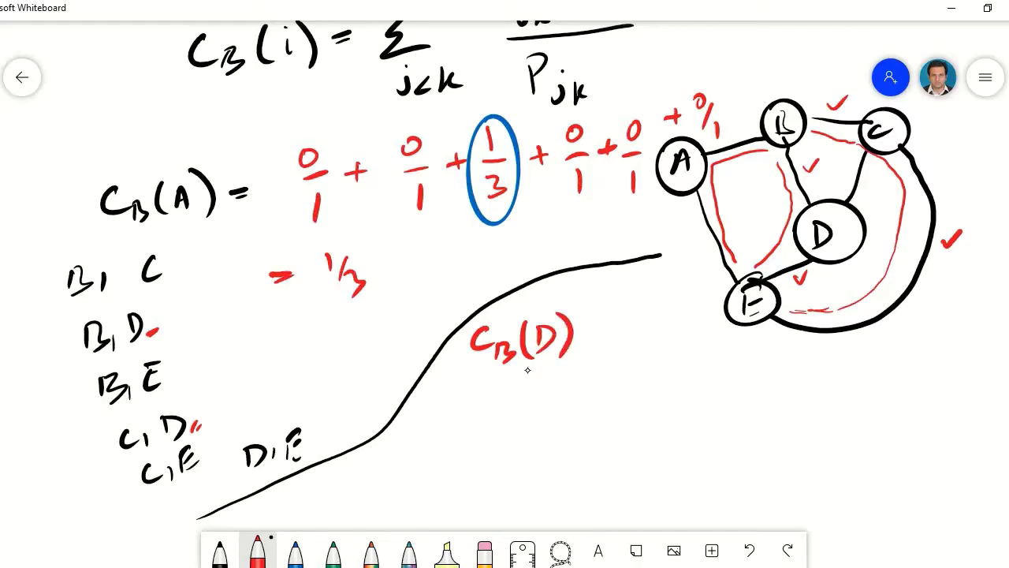
Step: List the pairs A, B, A, C and A, E under C_B(D)
{"action": "mouse_move", "coordinate": [447, 405]}
{"action": "left_mouse_down"}
{"action": "mouse_move", "coordinate": [451, 385]}
{"action": "mouse_move", "coordinate": [460, 402]}
{"action": "left_mouse_up"}
{"action": "mouse_move", "coordinate": [469, 396]}
{"action": "left_mouse_down"}
{"action": "mouse_move", "coordinate": [466, 406]}
{"action": "mouse_move", "coordinate": [478, 400]}
{"action": "left_mouse_up"}
{"action": "mouse_move", "coordinate": [477, 386]}
{"action": "left_mouse_down"}
{"action": "mouse_move", "coordinate": [487, 382]}
{"action": "mouse_move", "coordinate": [482, 403]}
{"action": "left_mouse_up"}
{"action": "left_click_drag", "start_coordinate": [447, 441], "coordinate": [452, 419]}
{"action": "mouse_move", "coordinate": [452, 420]}
{"action": "left_mouse_down"}
{"action": "mouse_move", "coordinate": [462, 437]}
{"action": "mouse_move", "coordinate": [493, 439]}
{"action": "mouse_move", "coordinate": [454, 470]}
{"action": "mouse_move", "coordinate": [466, 469]}
{"action": "left_mouse_up"}
{"action": "left_click_drag", "start_coordinate": [457, 464], "coordinate": [481, 472]}
{"action": "mouse_move", "coordinate": [495, 448]}
{"action": "left_mouse_down"}
{"action": "mouse_move", "coordinate": [494, 467]}
{"action": "mouse_move", "coordinate": [506, 447]}
{"action": "left_mouse_up"}
{"action": "left_click_drag", "start_coordinate": [495, 457], "coordinate": [505, 456]}
{"action": "mouse_move", "coordinate": [496, 467]}
{"action": "left_mouse_down"}
{"action": "mouse_move", "coordinate": [510, 464]}
{"action": "mouse_move", "coordinate": [464, 498]}
{"action": "left_mouse_up"}
Step: Add pairs B, C and B, E, erasing a stray D and correcting the right pair to C, E
{"action": "mouse_move", "coordinate": [466, 479]}
{"action": "left_mouse_down"}
{"action": "mouse_move", "coordinate": [468, 496]}
{"action": "mouse_move", "coordinate": [486, 500]}
{"action": "mouse_move", "coordinate": [506, 484]}
{"action": "mouse_move", "coordinate": [520, 495]}
{"action": "mouse_move", "coordinate": [504, 520]}
{"action": "left_mouse_up"}
{"action": "mouse_move", "coordinate": [502, 504]}
{"action": "left_mouse_down"}
{"action": "mouse_move", "coordinate": [505, 519]}
{"action": "mouse_move", "coordinate": [536, 519]}
{"action": "left_mouse_up"}
{"action": "mouse_move", "coordinate": [533, 500]}
{"action": "left_mouse_down"}
{"action": "mouse_move", "coordinate": [538, 520]}
{"action": "mouse_move", "coordinate": [582, 522]}
{"action": "left_mouse_up"}
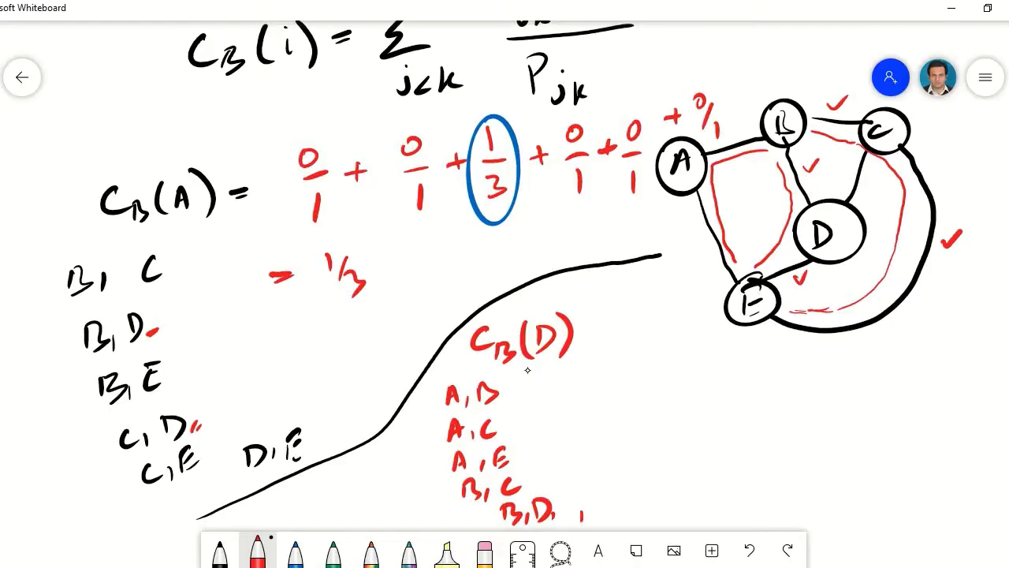
{"action": "mouse_move", "coordinate": [587, 509]}
{"action": "left_mouse_down"}
{"action": "mouse_move", "coordinate": [593, 526]}
{"action": "mouse_move", "coordinate": [636, 519]}
{"action": "left_mouse_up"}
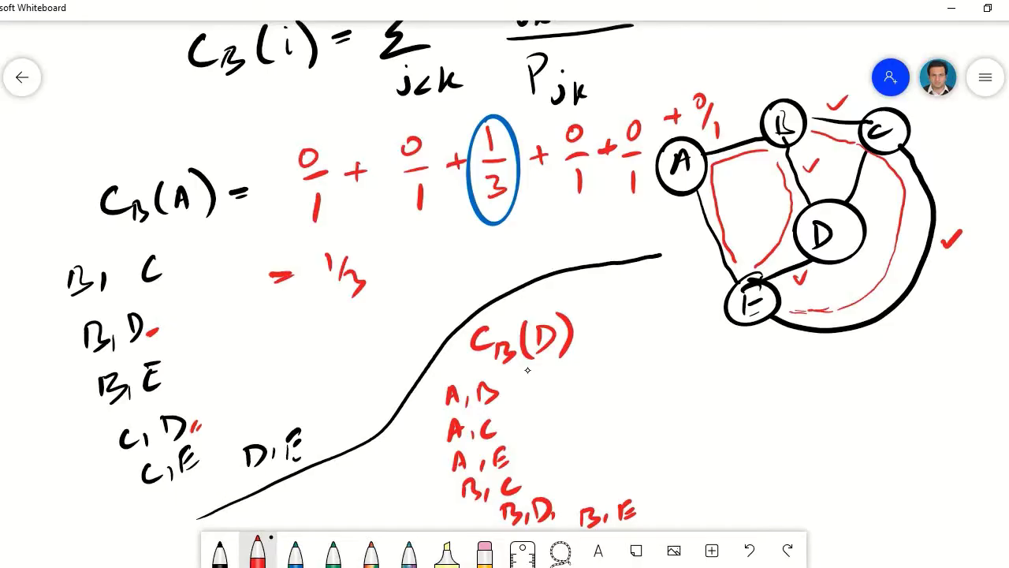
{"action": "mouse_move", "coordinate": [570, 496]}
{"action": "left_mouse_down"}
{"action": "mouse_move", "coordinate": [536, 516]}
{"action": "mouse_move", "coordinate": [557, 525]}
{"action": "mouse_move", "coordinate": [535, 508]}
{"action": "mouse_move", "coordinate": [534, 517]}
{"action": "left_mouse_up"}
{"action": "mouse_move", "coordinate": [537, 497]}
{"action": "left_mouse_down"}
{"action": "mouse_move", "coordinate": [546, 493]}
{"action": "mouse_move", "coordinate": [552, 514]}
{"action": "mouse_move", "coordinate": [635, 508]}
{"action": "left_mouse_up"}
{"action": "left_click_drag", "start_coordinate": [586, 506], "coordinate": [576, 514]}
{"action": "mouse_move", "coordinate": [597, 508]}
{"action": "left_mouse_down"}
{"action": "mouse_move", "coordinate": [608, 490]}
{"action": "mouse_move", "coordinate": [612, 505]}
{"action": "mouse_move", "coordinate": [620, 484]}
{"action": "left_mouse_up"}
{"action": "left_click_drag", "start_coordinate": [614, 500], "coordinate": [626, 499]}
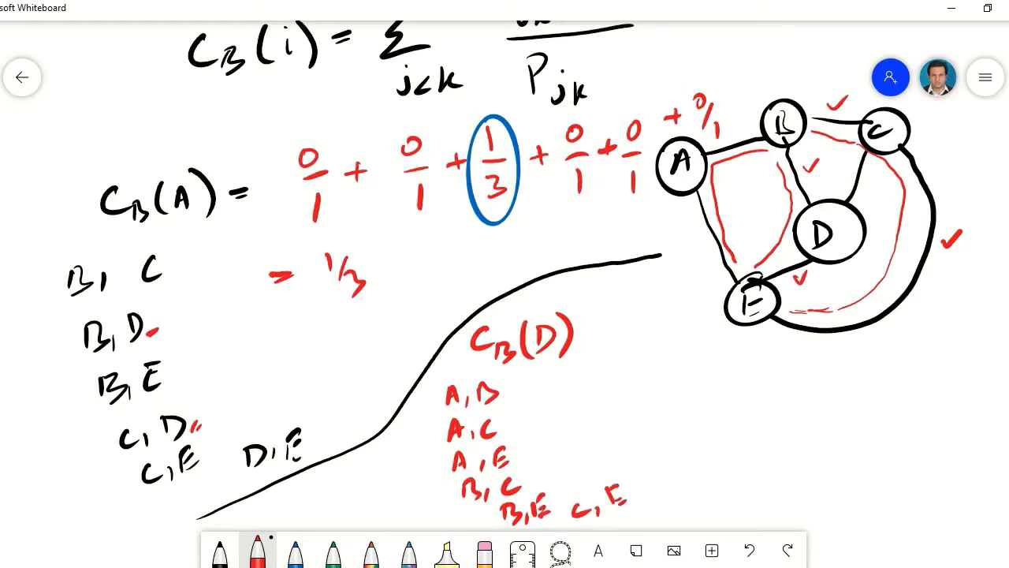